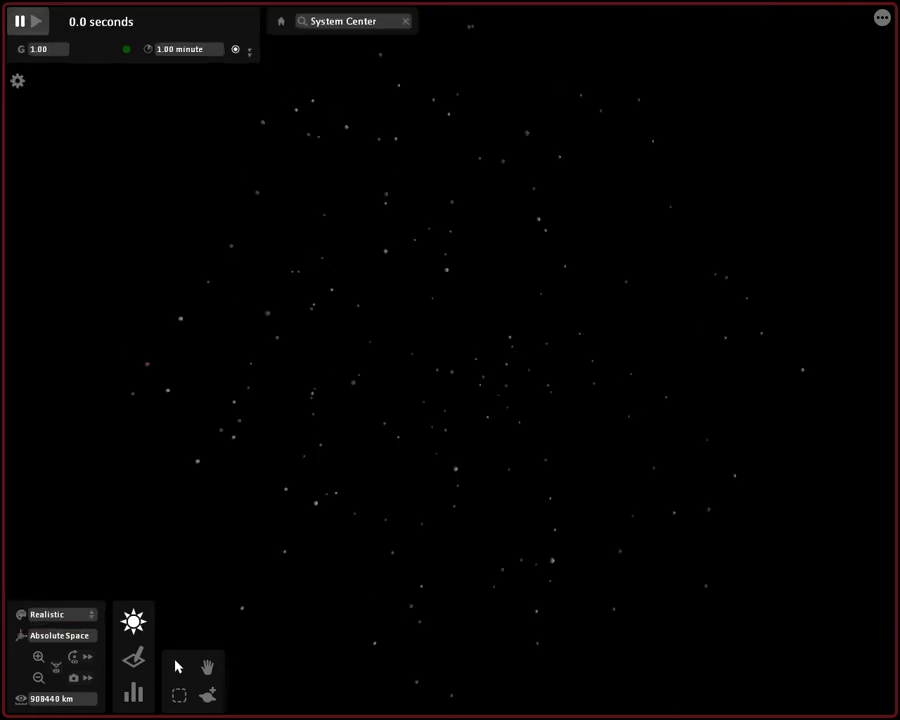
- Start the simulation and enable the Glow effect in the screen options
key(space)
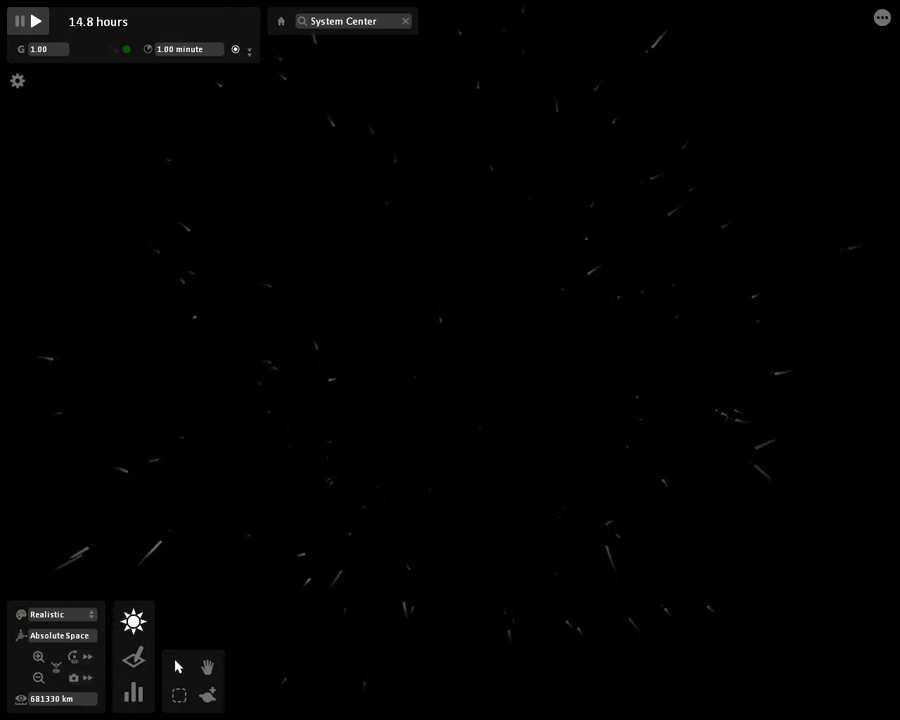
click(17, 81)
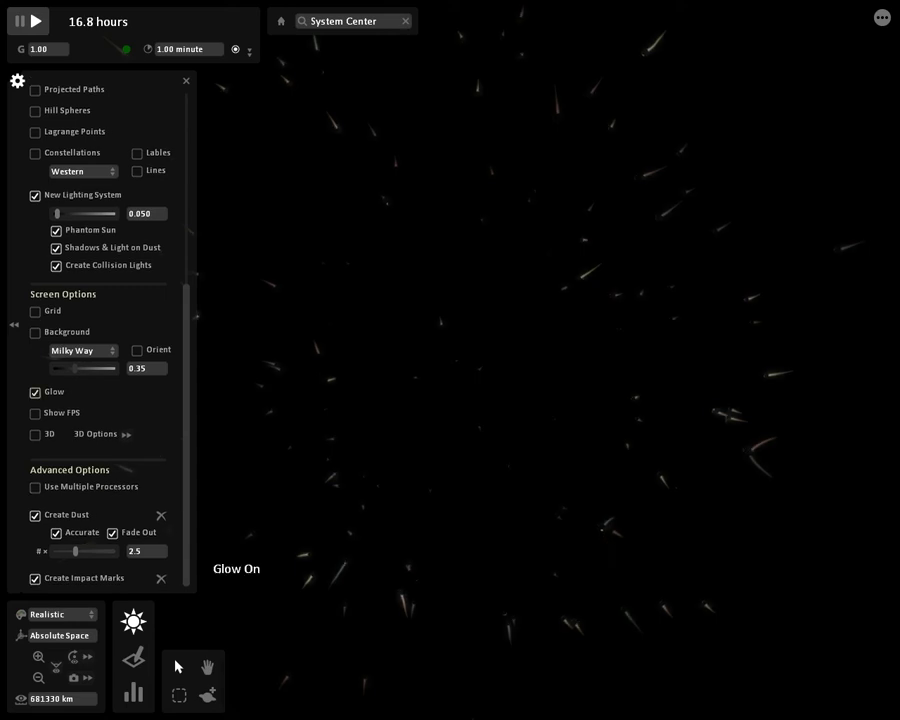
click(14, 325)
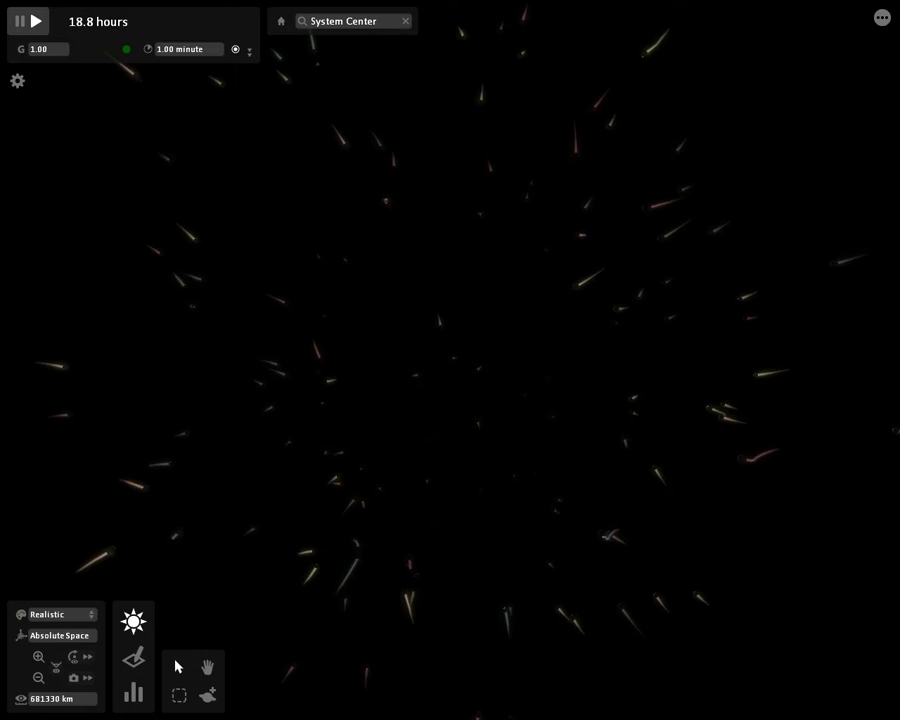
scroll(149, 274, down, 4)
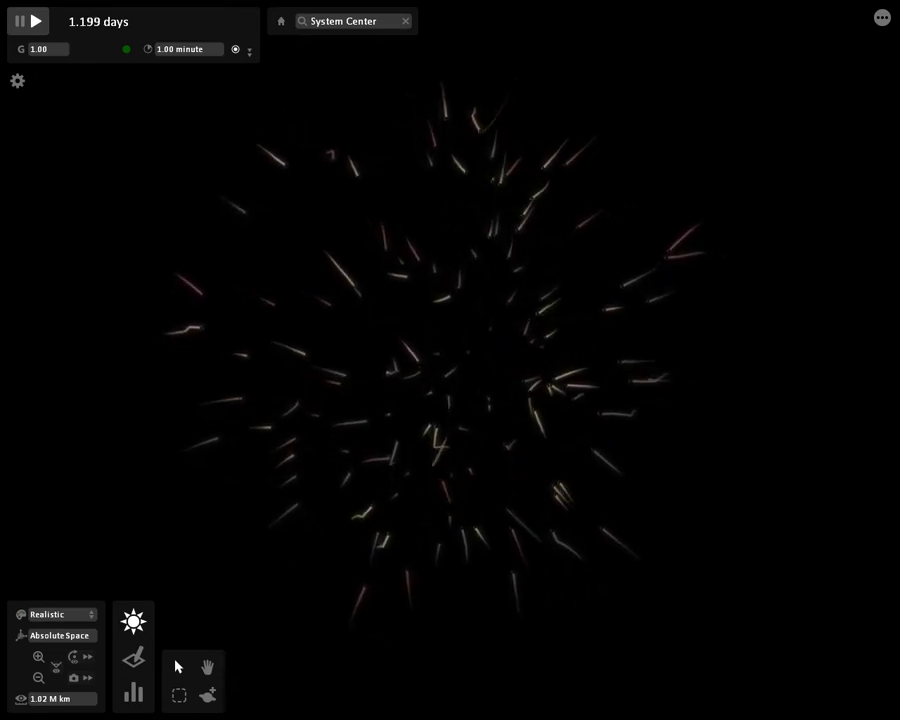
- Set the simulation time step to 1.50 minutes
click(170, 49)
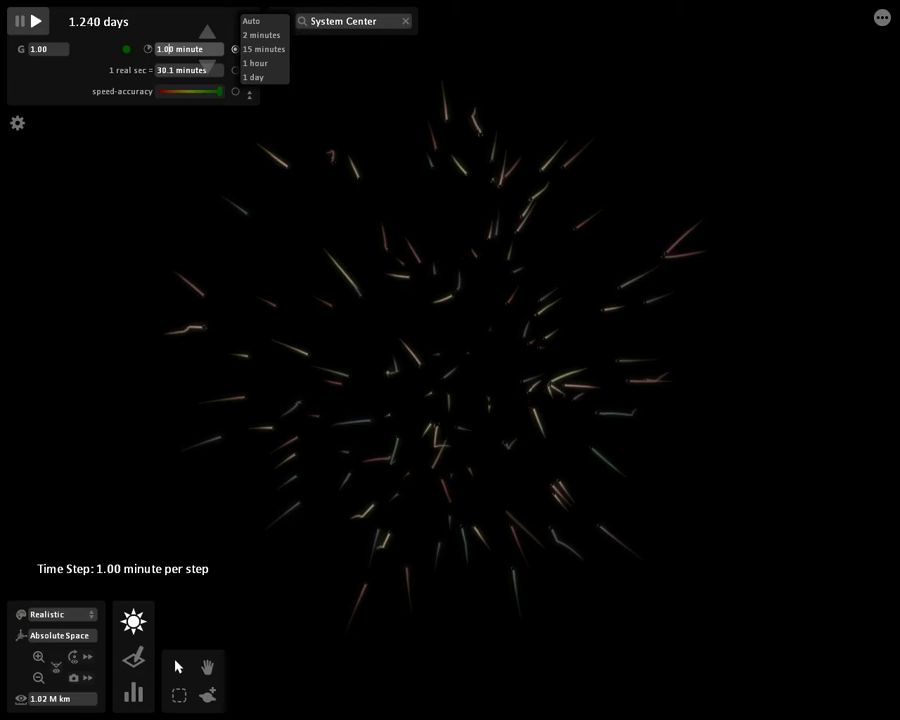
text(5)
key(Return)
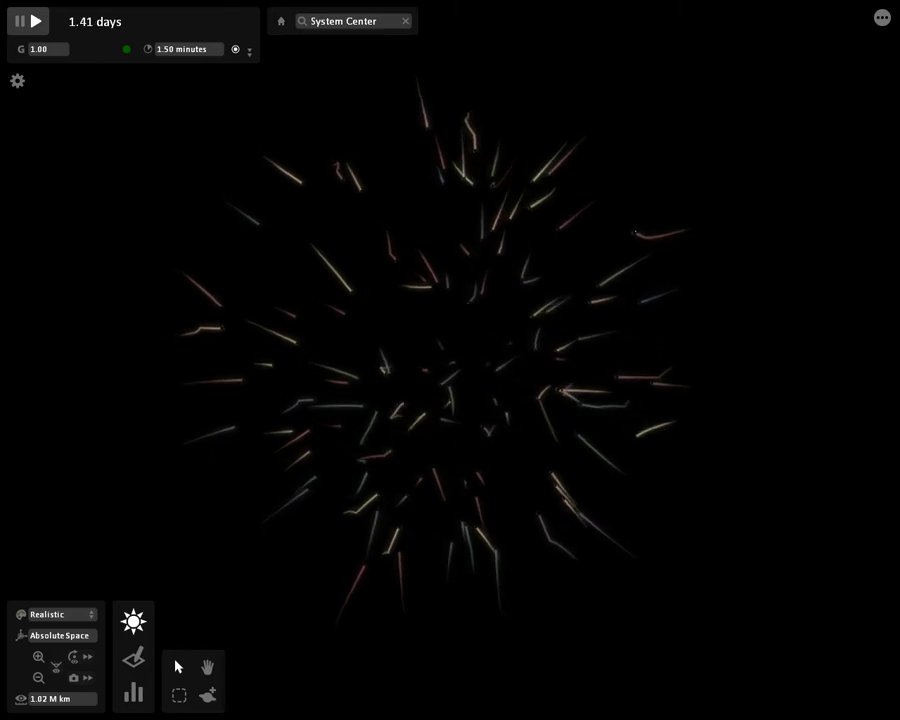
- Show the relation lines between parent and child bodies in the view options
click(17, 81)
scroll(100, 330, up, 2)
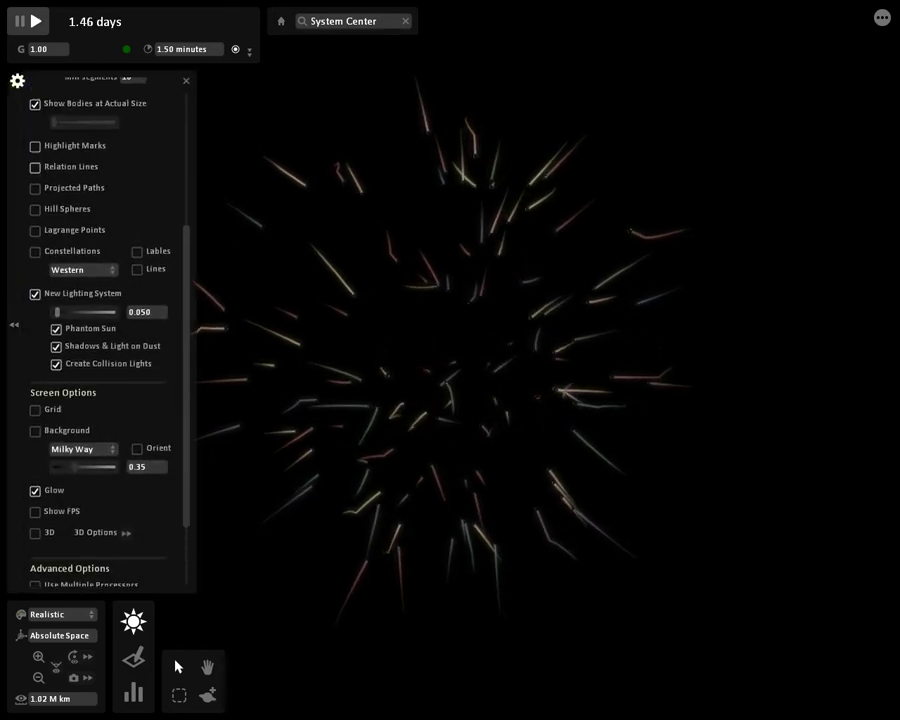
click(186, 81)
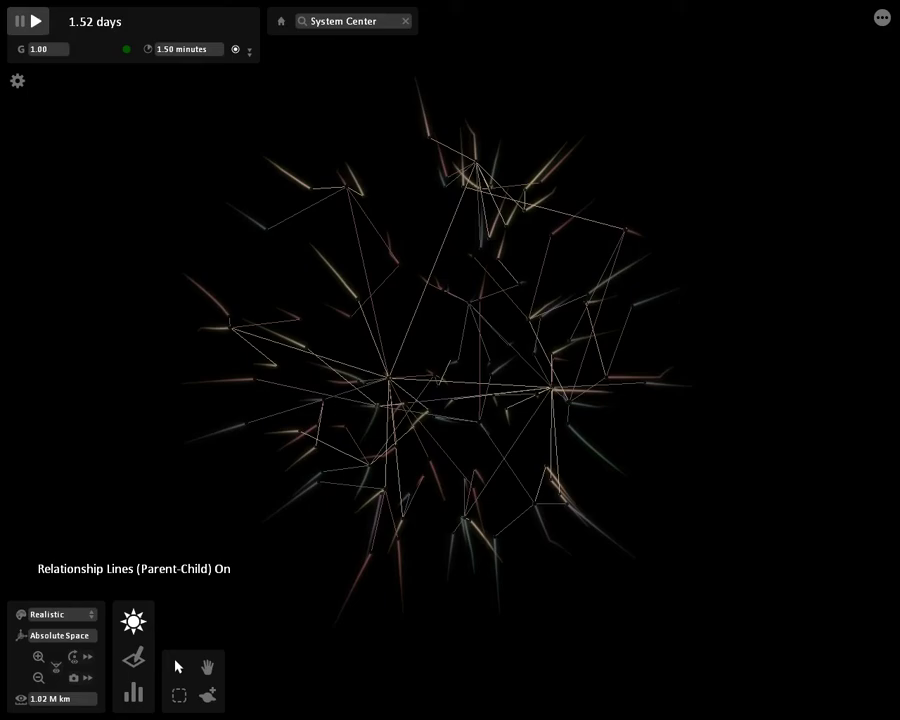
scroll(450, 380, up, 3)
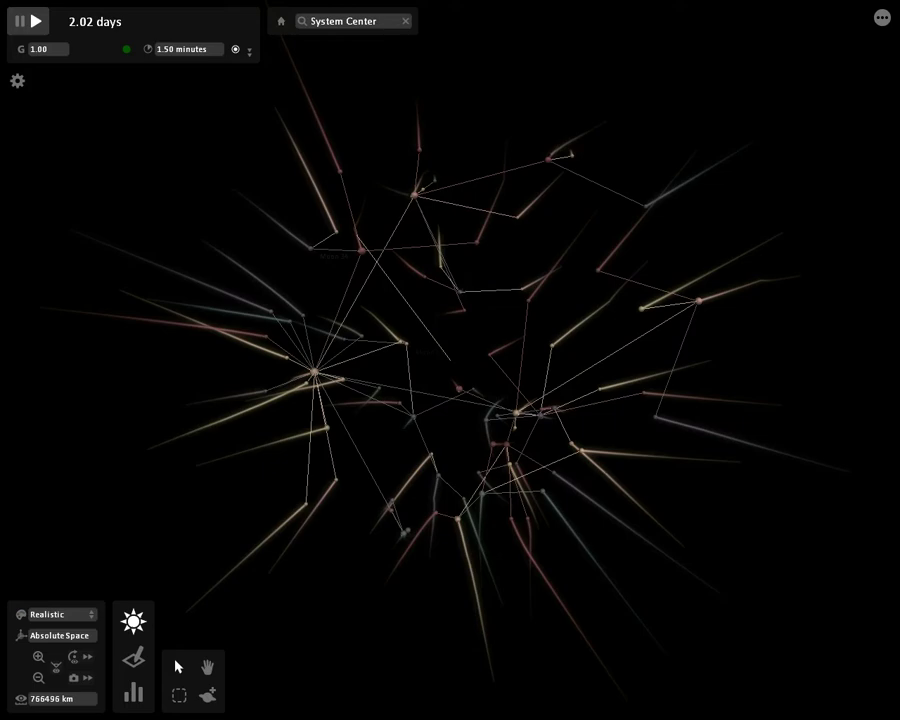
- Hide the relation lines and view the bodies around the system center up close
click(17, 81)
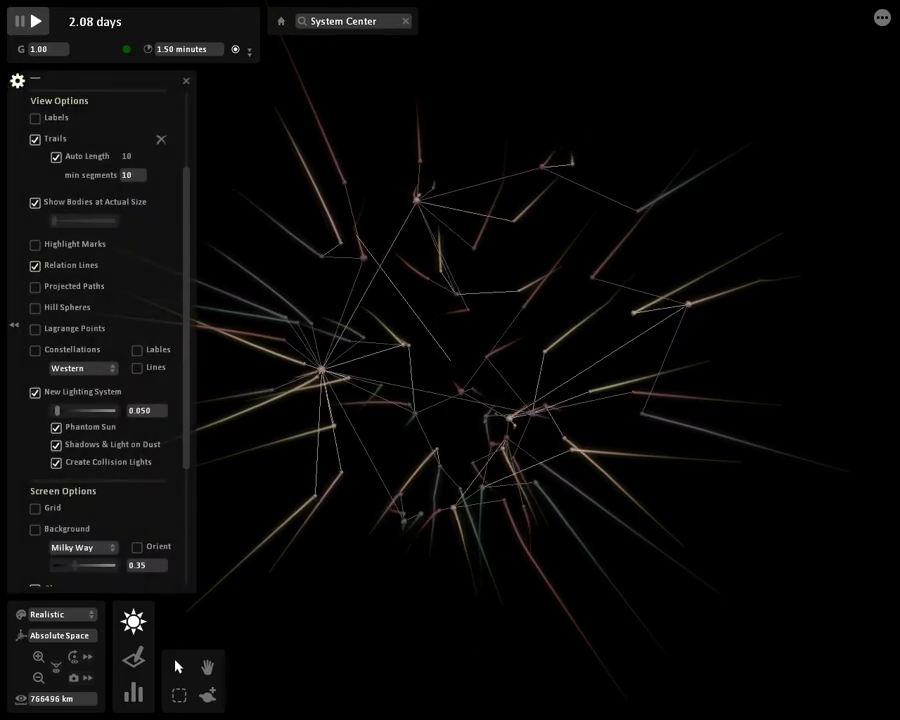
click(14, 325)
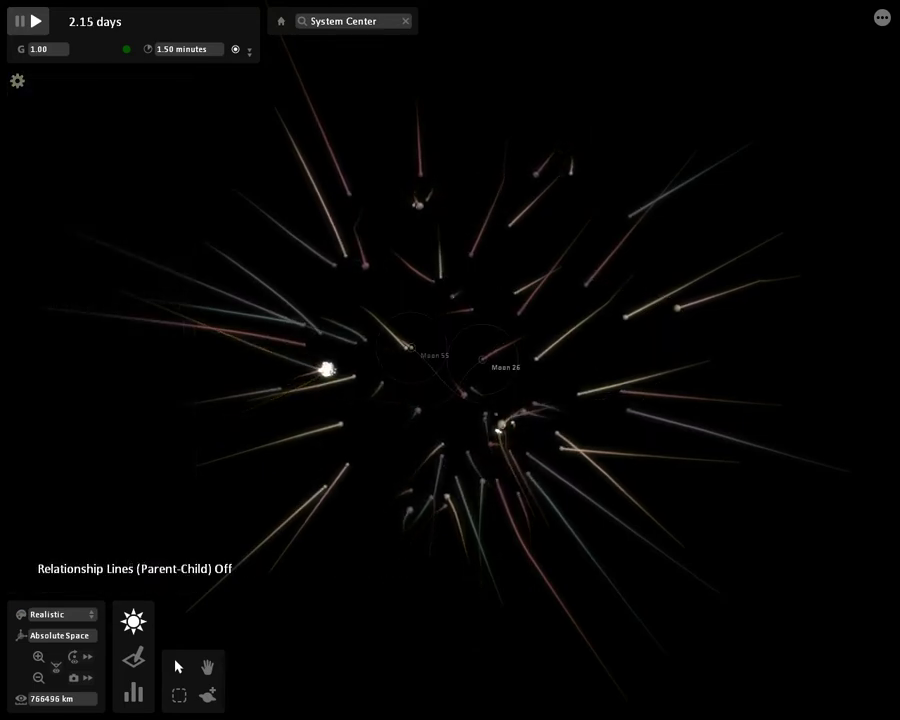
scroll(466, 360, up, 3)
scroll(450, 360, up, 3)
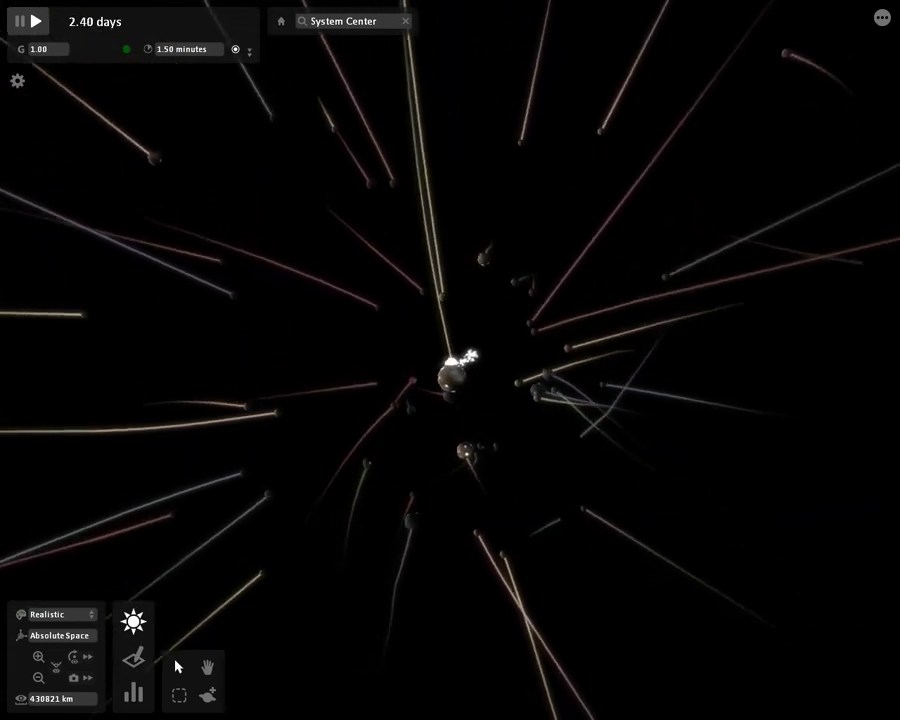
scroll(450, 360, up, 2)
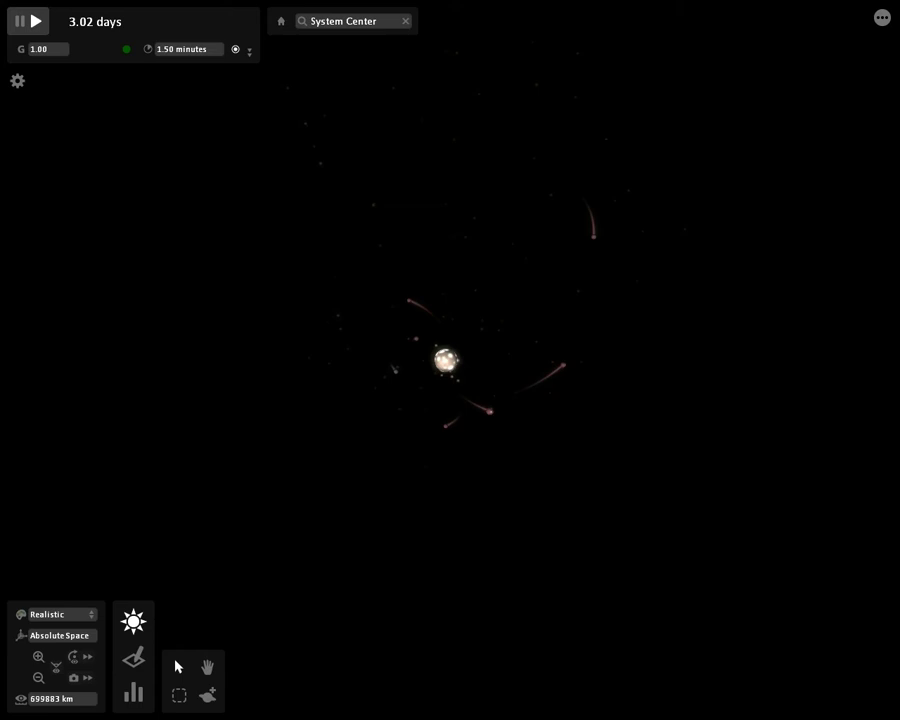
- Show both the projected paths and the relation lines of the remaining moons
click(17, 81)
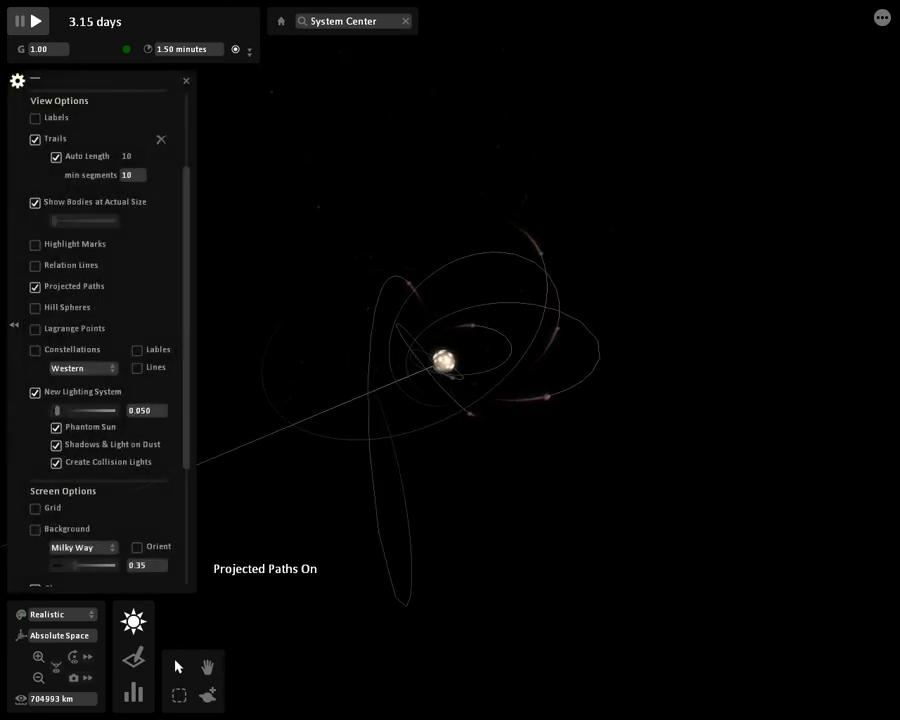
click(14, 324)
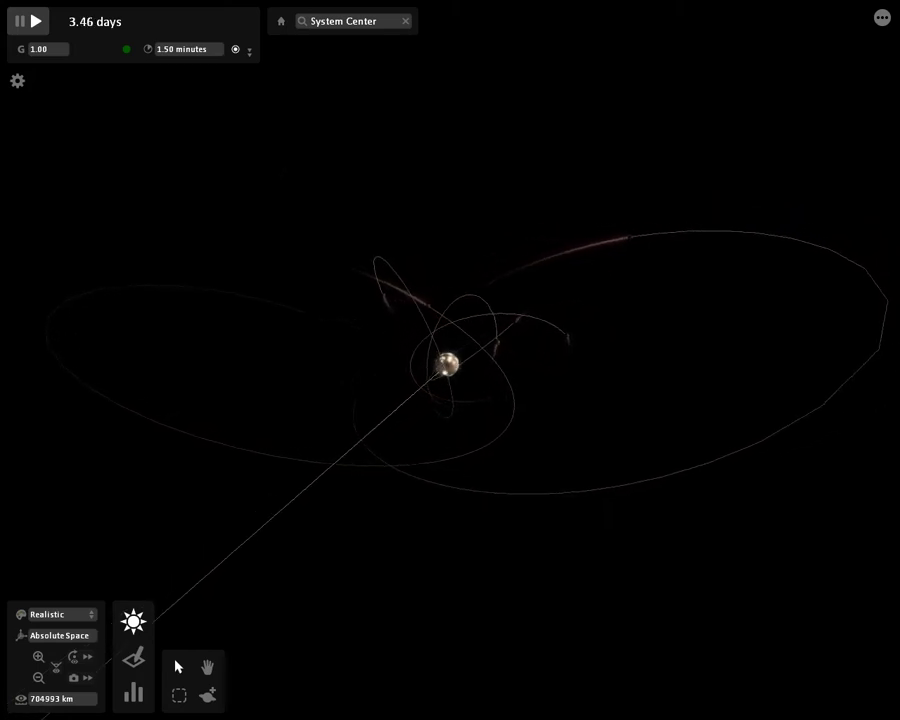
click(17, 81)
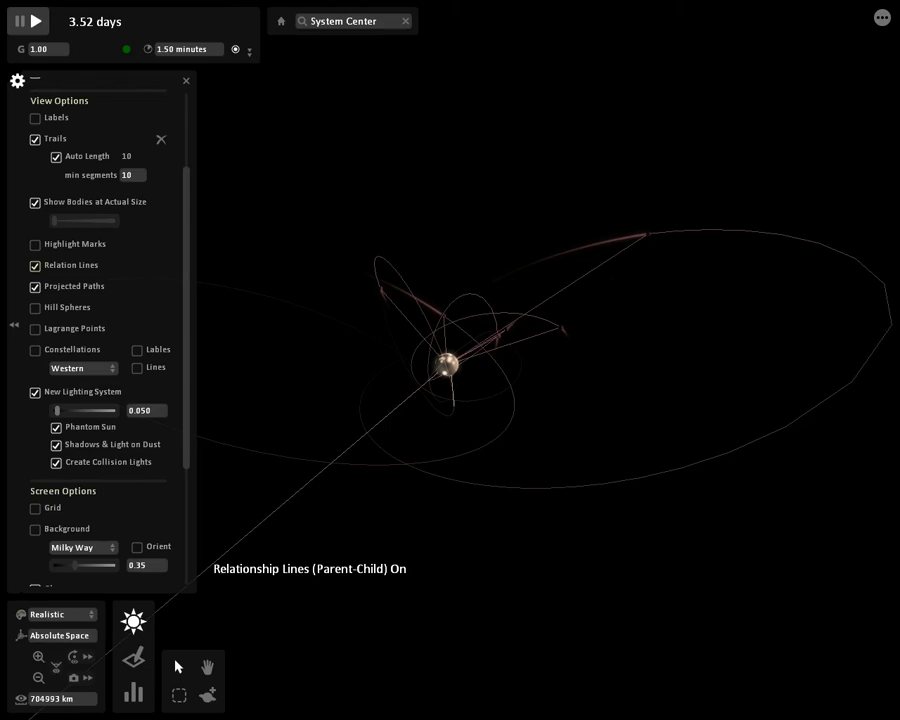
click(186, 81)
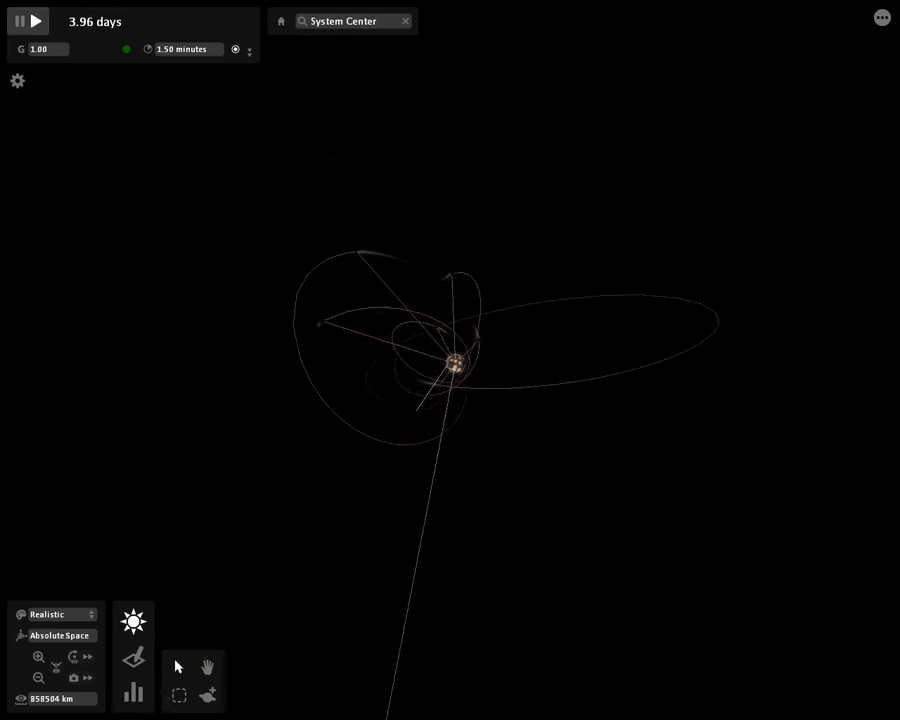
- Set the simulation time step to 5 minutes
mouse_move(186, 48)
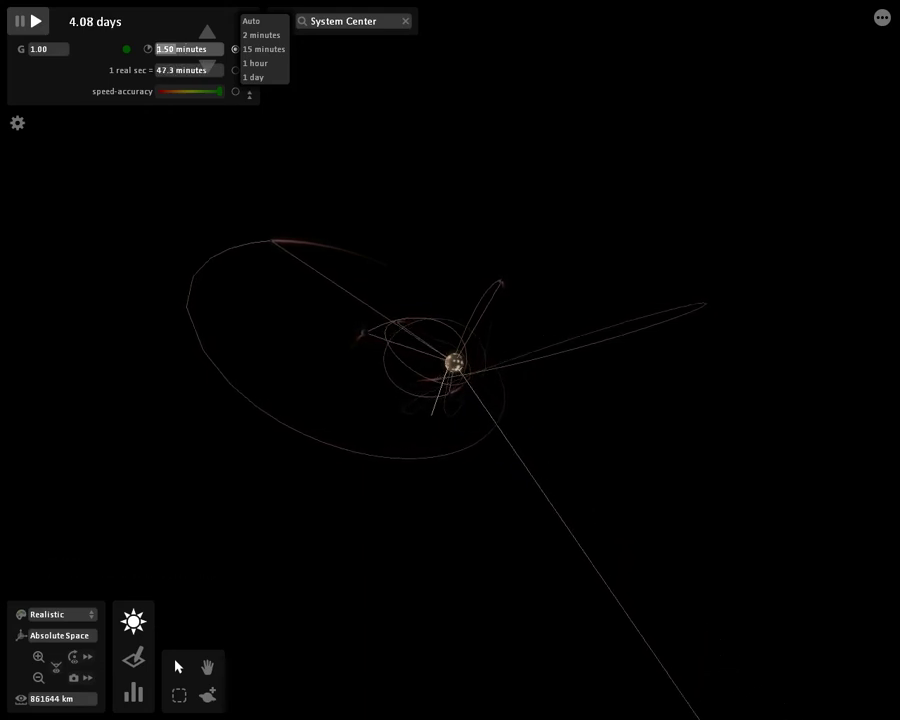
text(5)
key(Return)
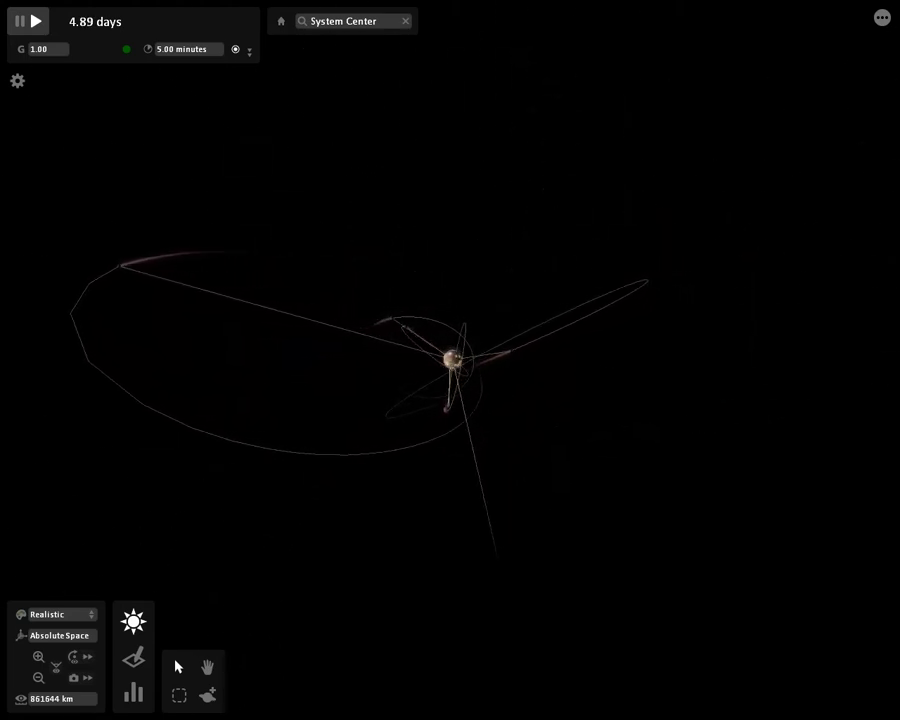
scroll(452, 359, up, 4)
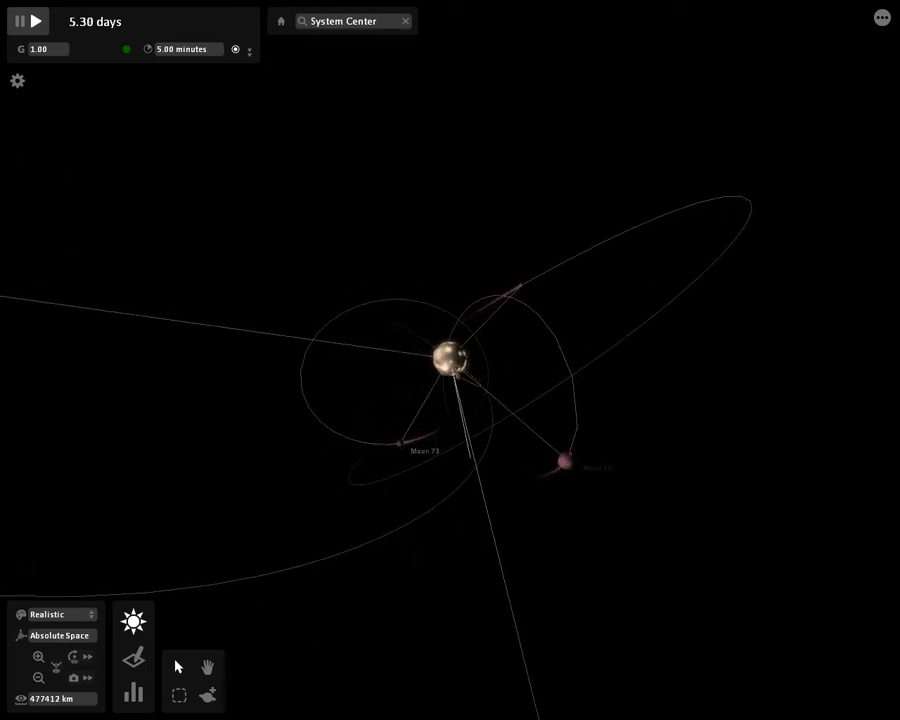
- Turn off the relation lines, leaving the projected paths on
click(17, 81)
click(35, 266)
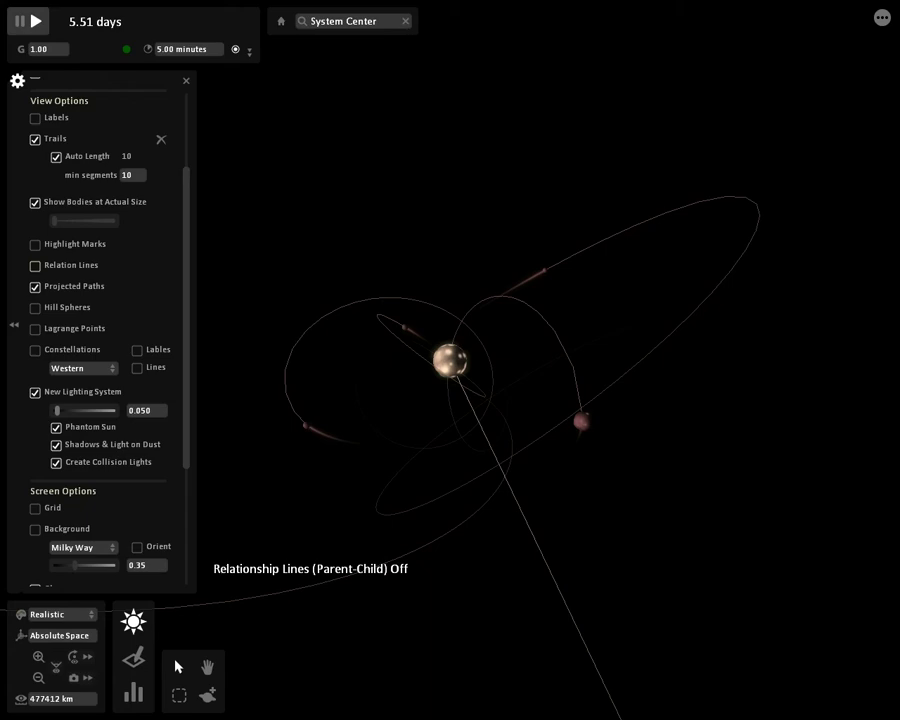
click(14, 325)
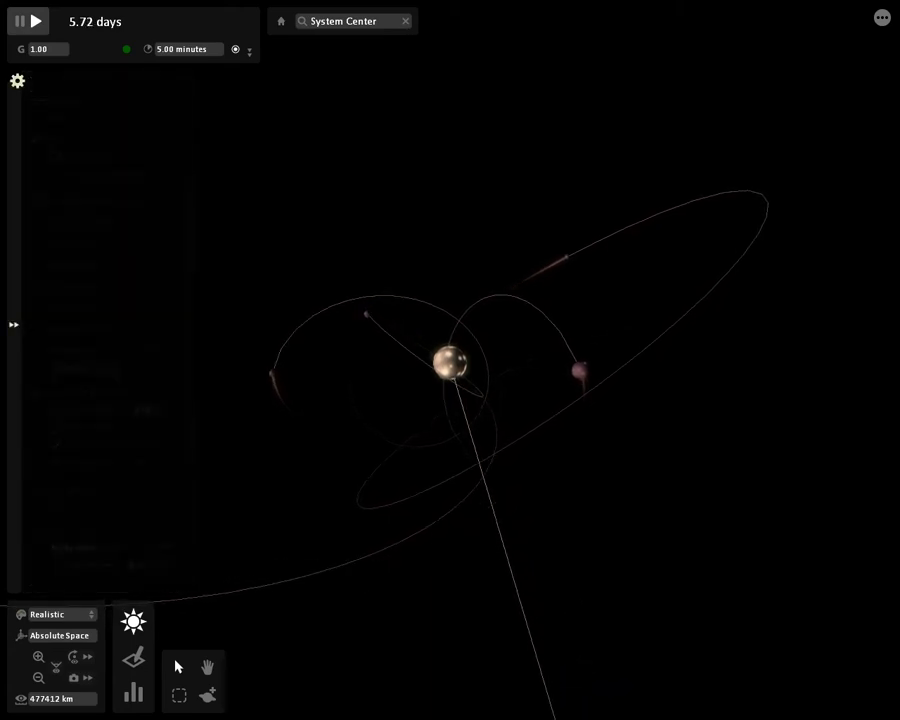
scroll(450, 362, down, 5)
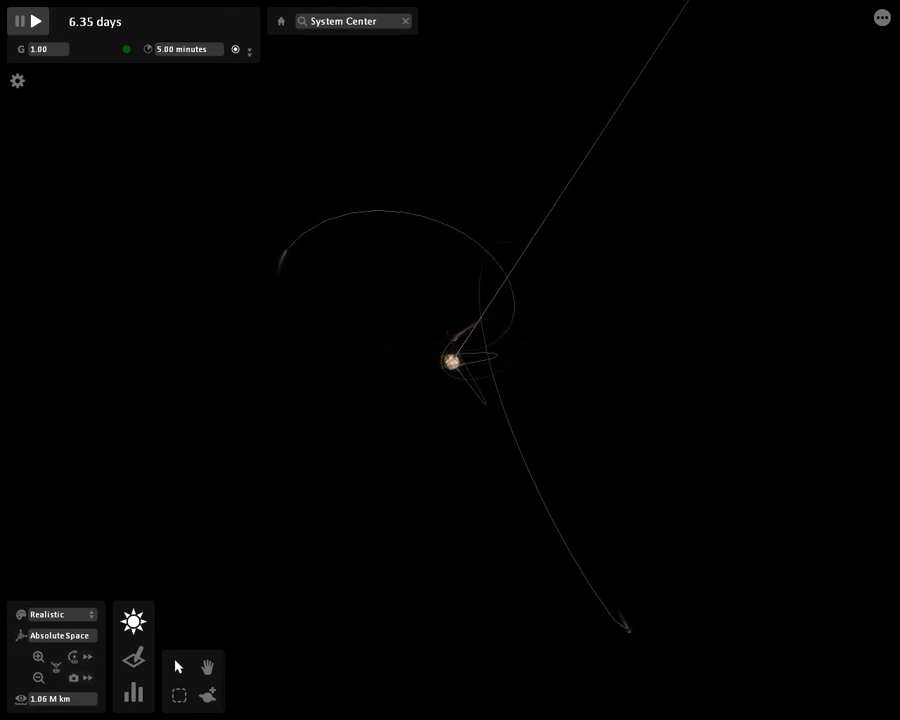
scroll(450, 360, up, 6)
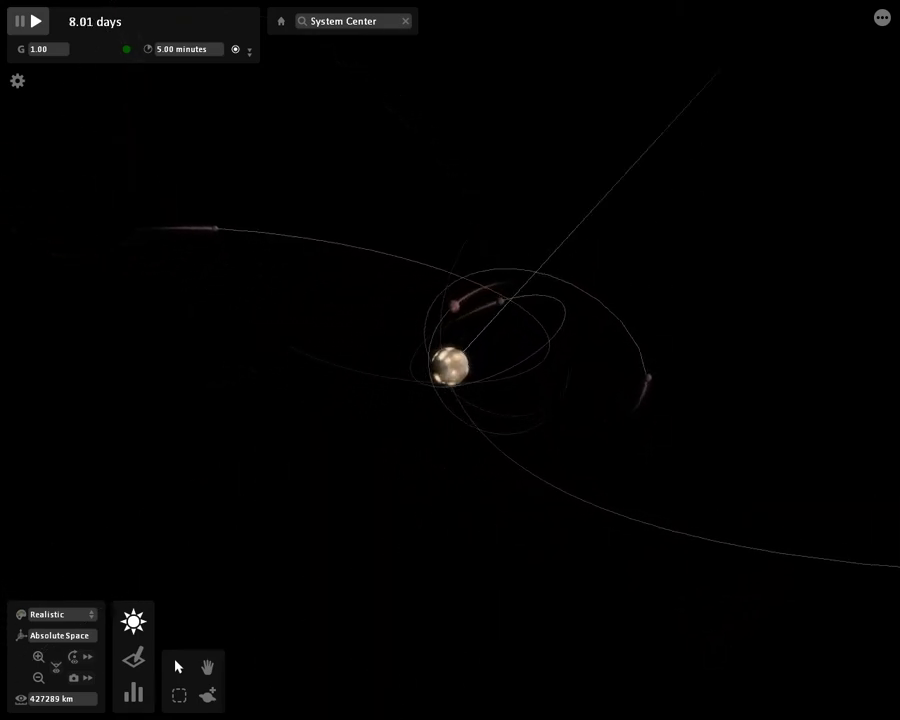
- Set the simulation time step to 10 minutes
scroll(450, 360, down, 3)
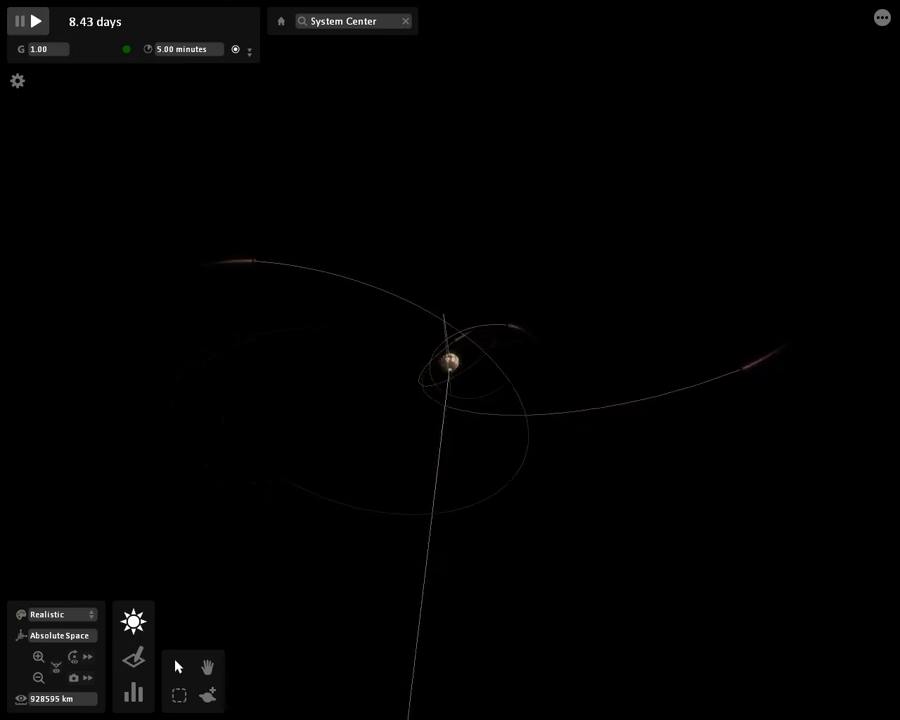
click(164, 49)
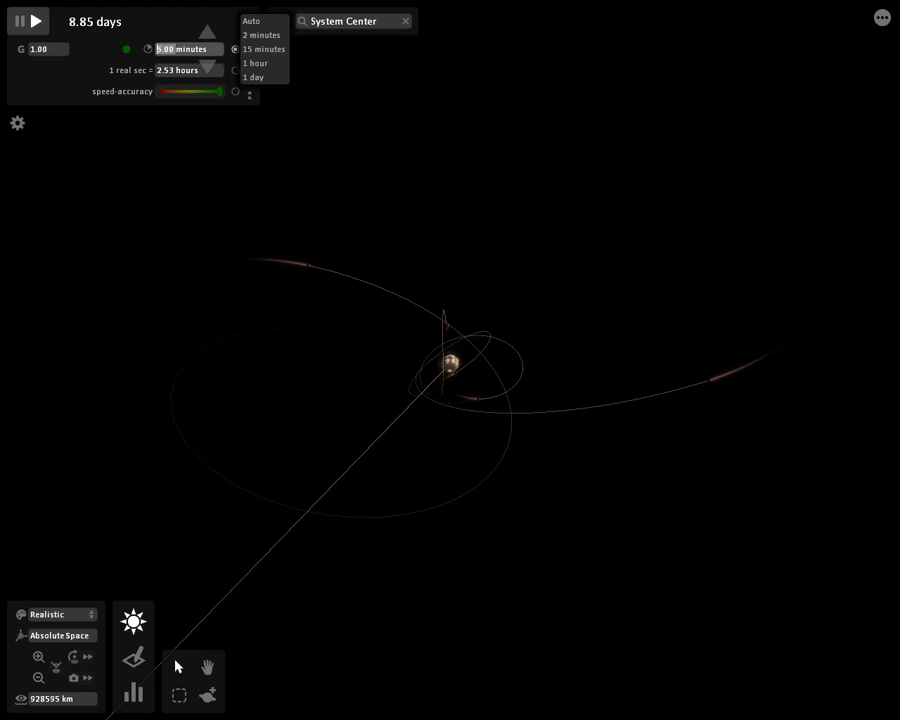
key(Return)
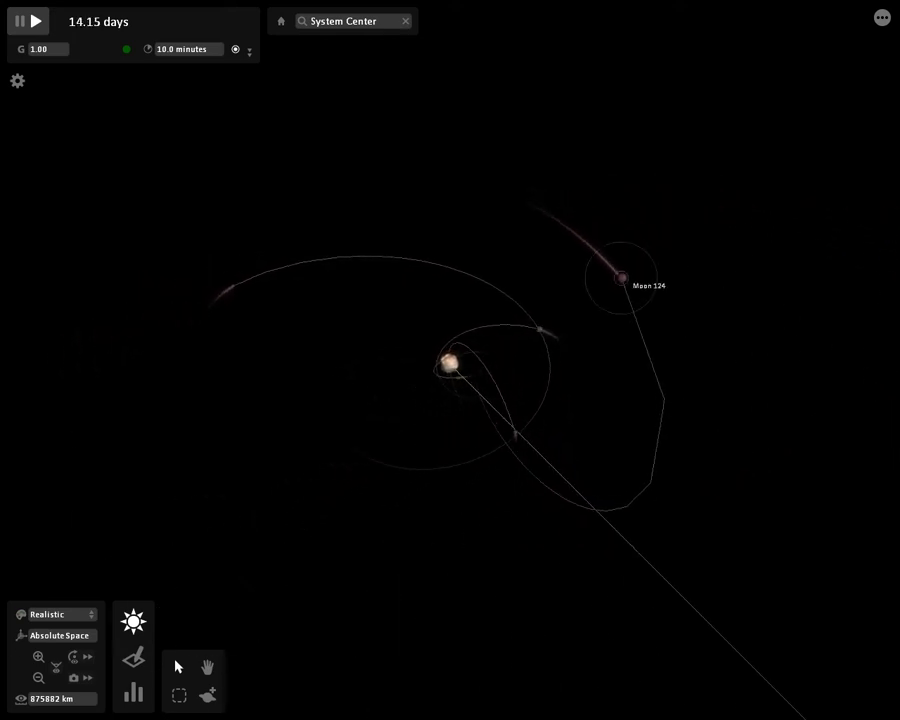
- Focus on Moon 124, dismiss its properties, and examine its surface and its orbit around the central body
double_click(623, 279)
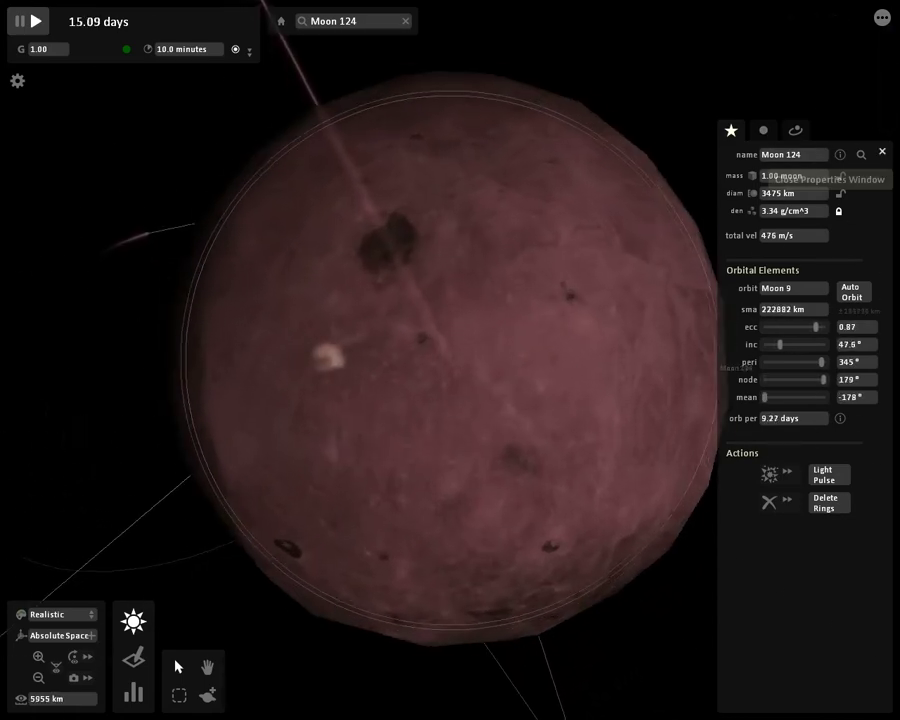
click(882, 152)
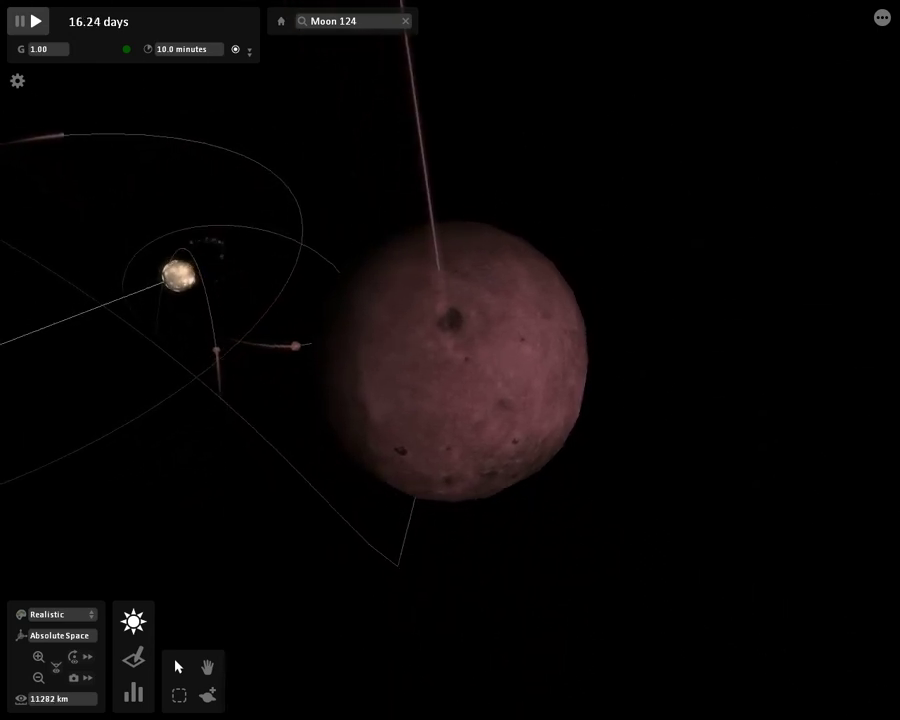
scroll(457, 361, down, 3)
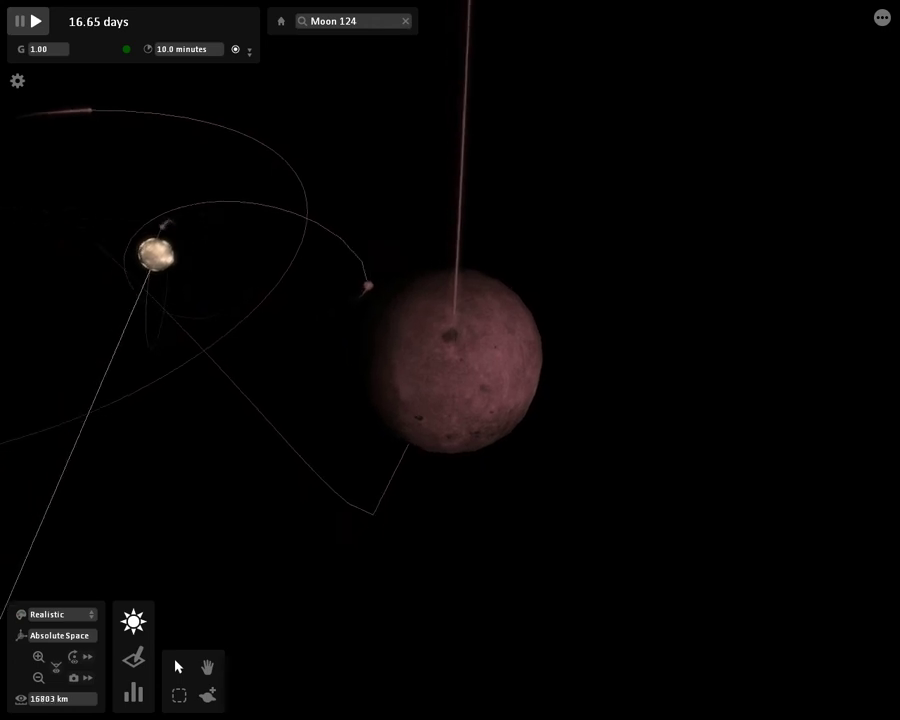
scroll(457, 361, down, 2)
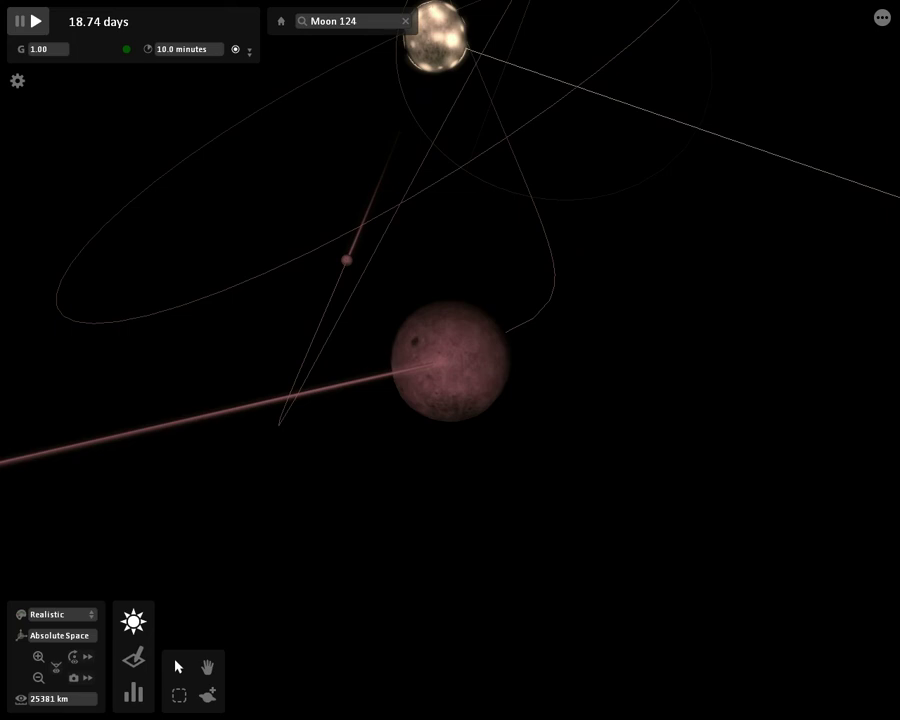
scroll(450, 360, down, 3)
scroll(450, 360, down, 10)
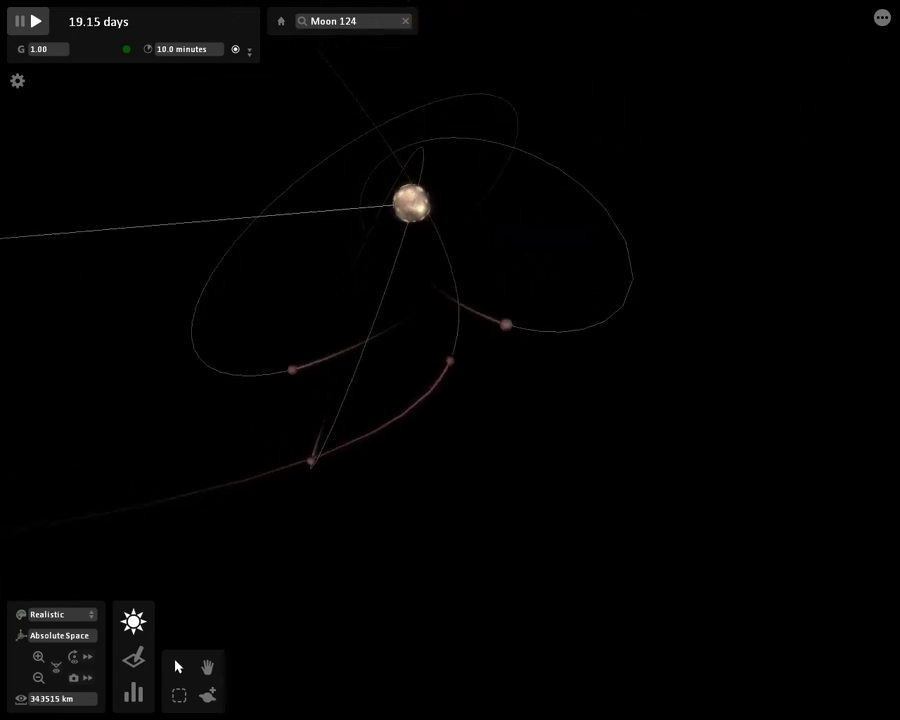
- Dismiss the properties of Moon 36 and focus the view on Moon 11
click(712, 553)
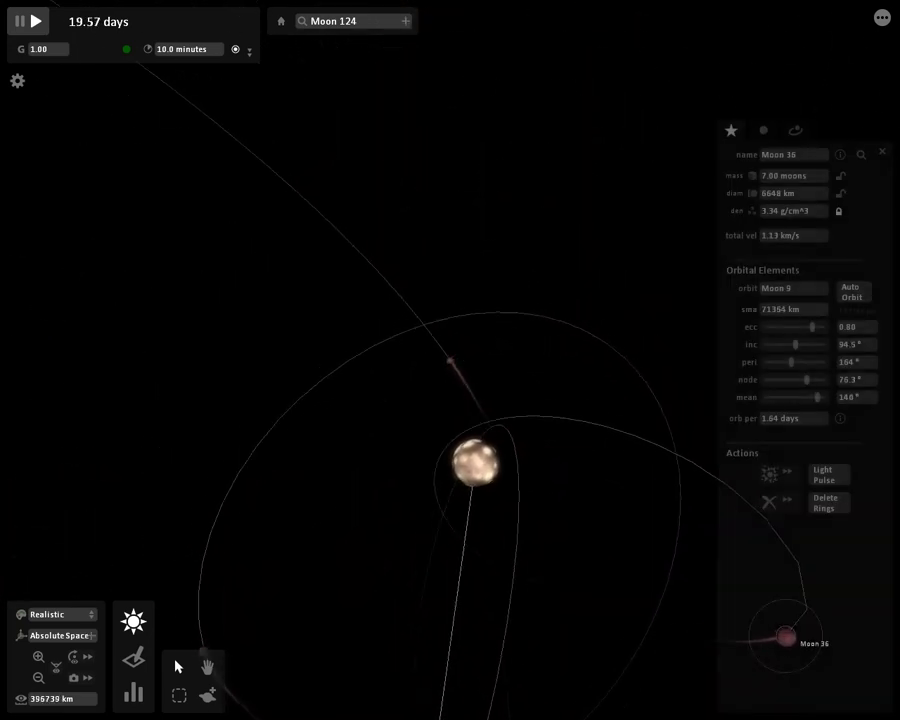
click(882, 151)
scroll(450, 360, down, 2)
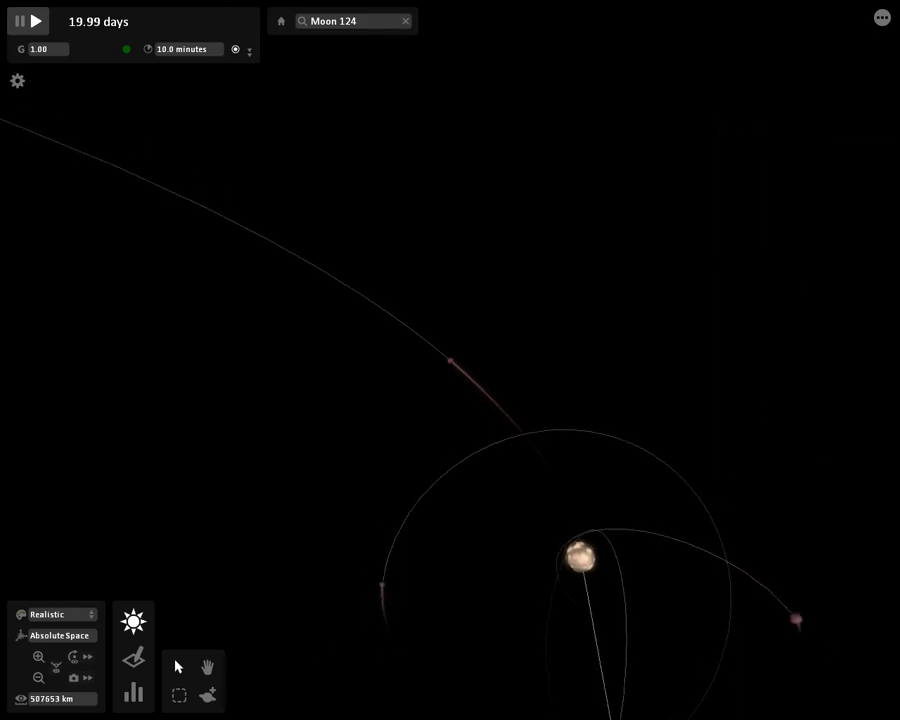
double_click(399, 563)
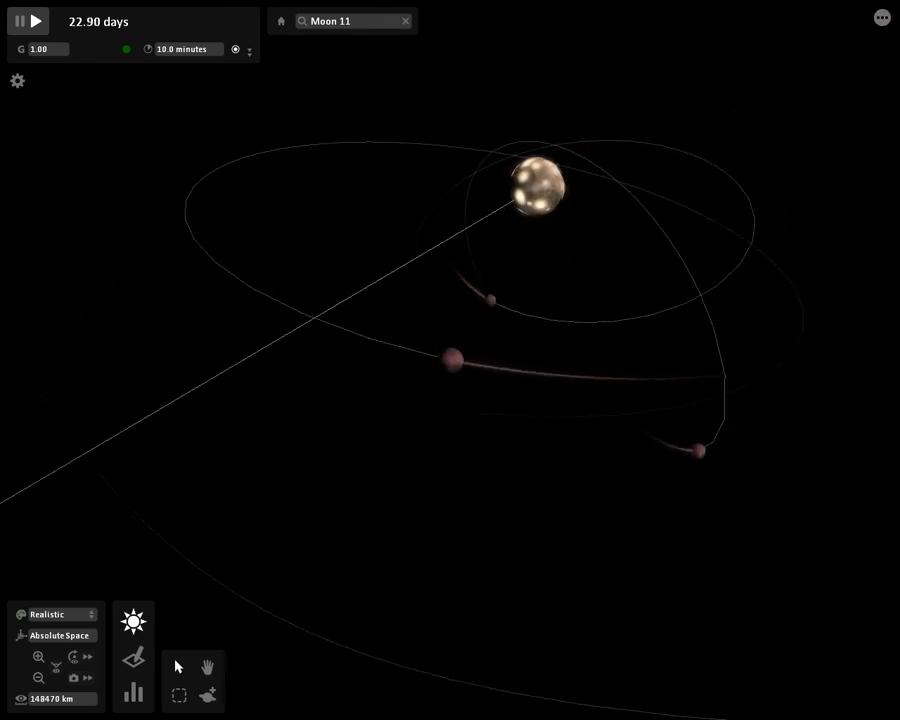
- Focus the view on the central body, Moon 9, and pause the simulation once about 30 days have elapsed
double_click(610, 202)
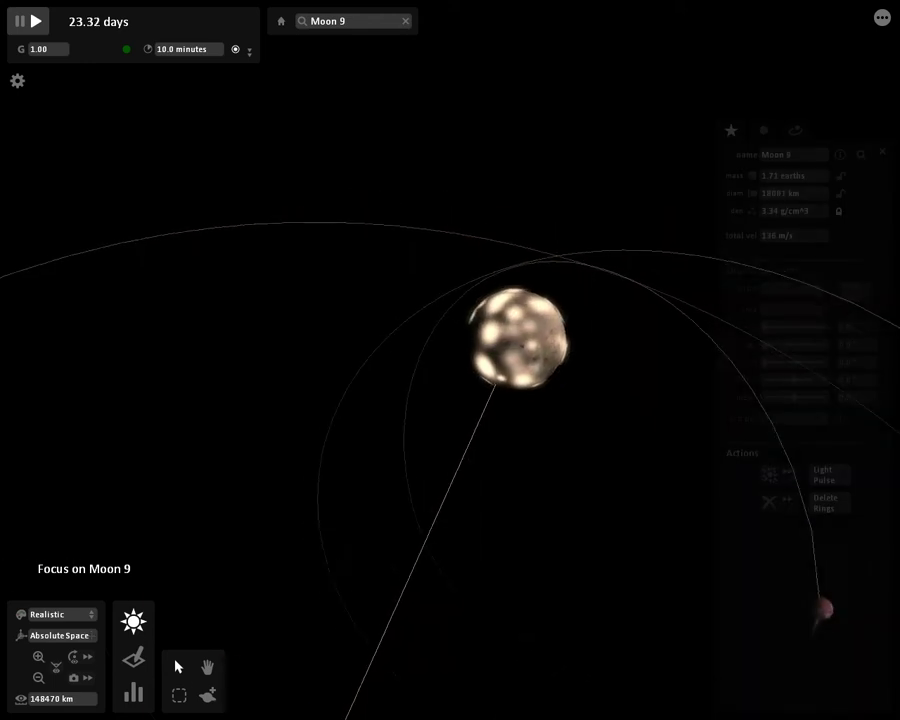
scroll(450, 360, down, 5)
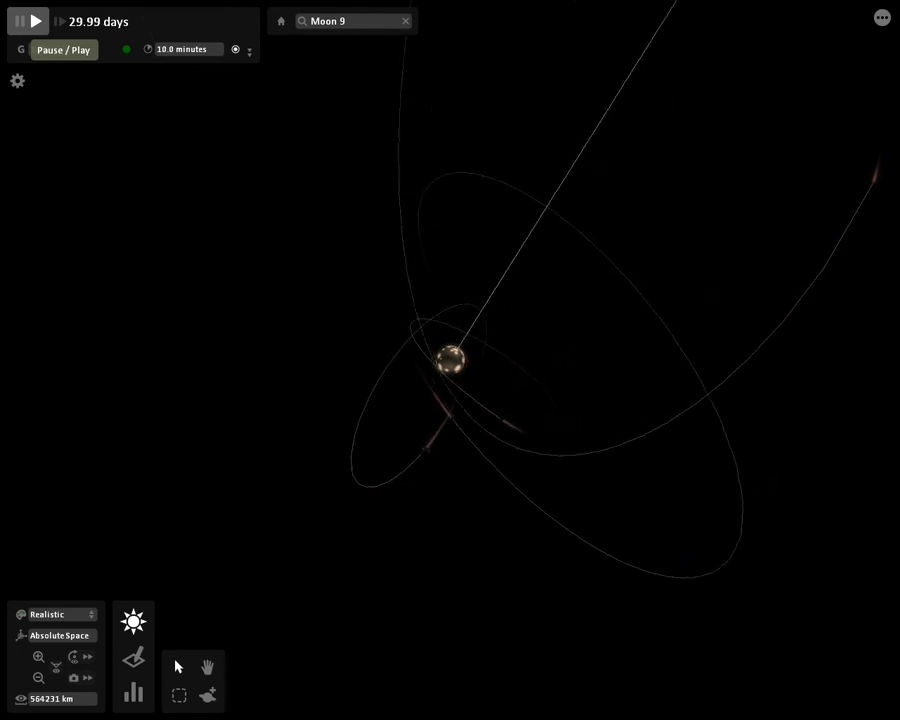
click(28, 21)
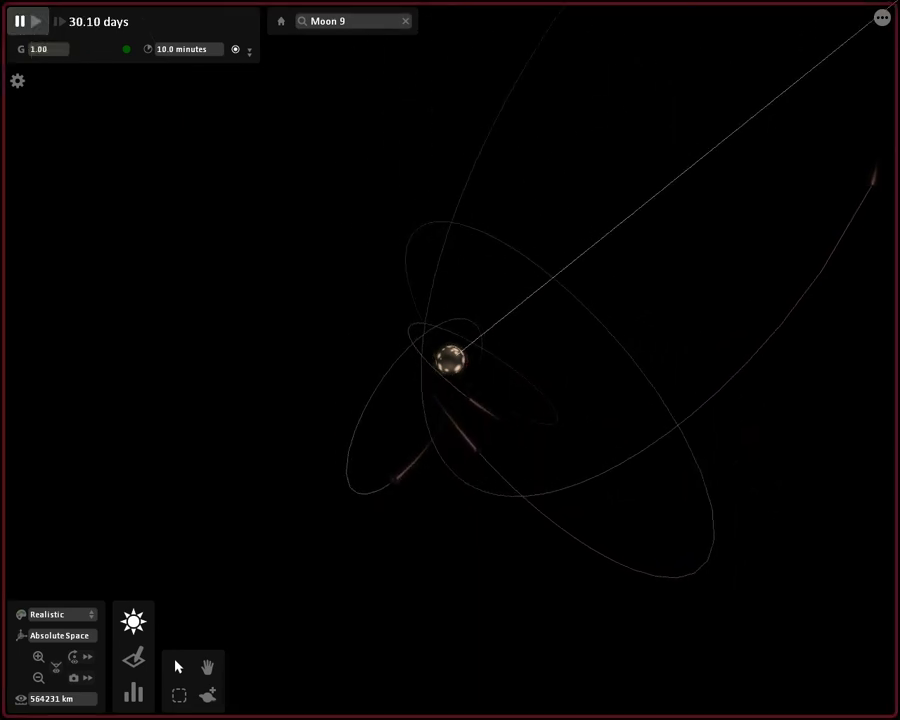